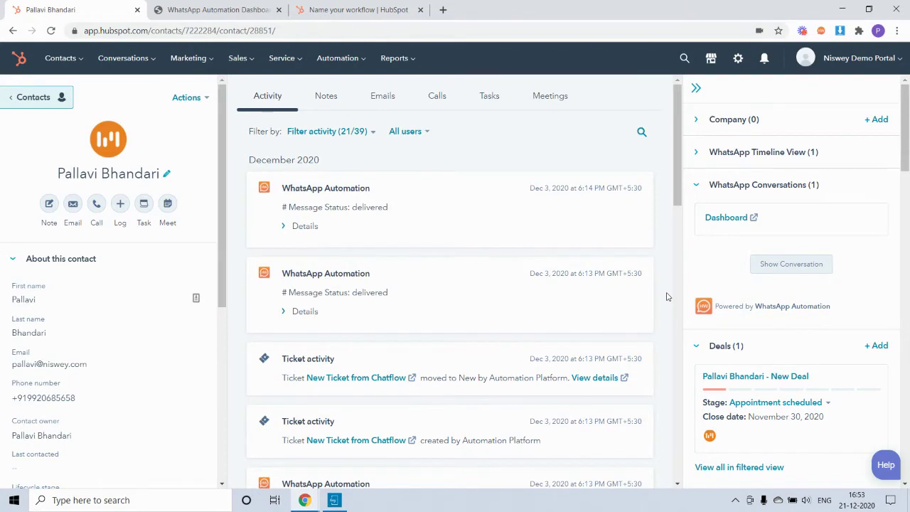
# Step: Finish the payment reminder body text in the WhatsApp Automation dashboard, adding 'fter 3 days.'
pyautogui.click(191, 8)
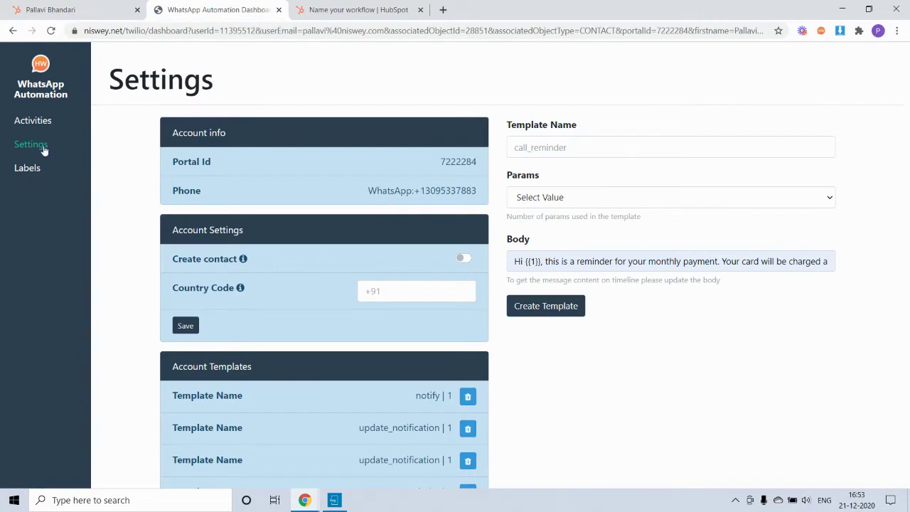
pyautogui.click(560, 260)
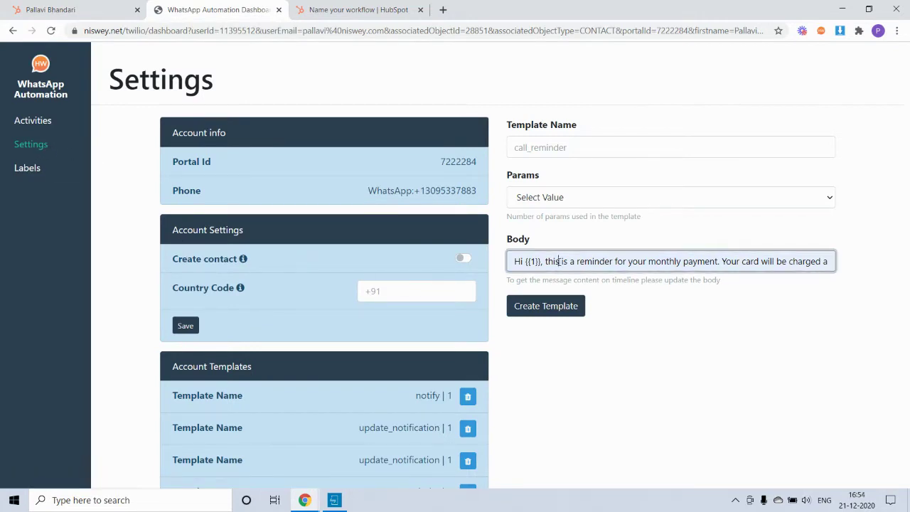
pyautogui.click(514, 261)
pyautogui.click(538, 261)
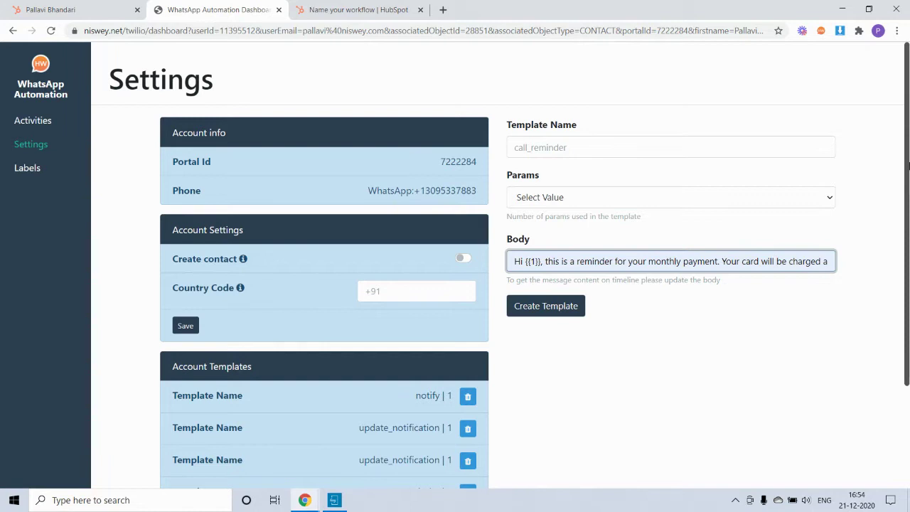
pyautogui.write('fter 3 days.')
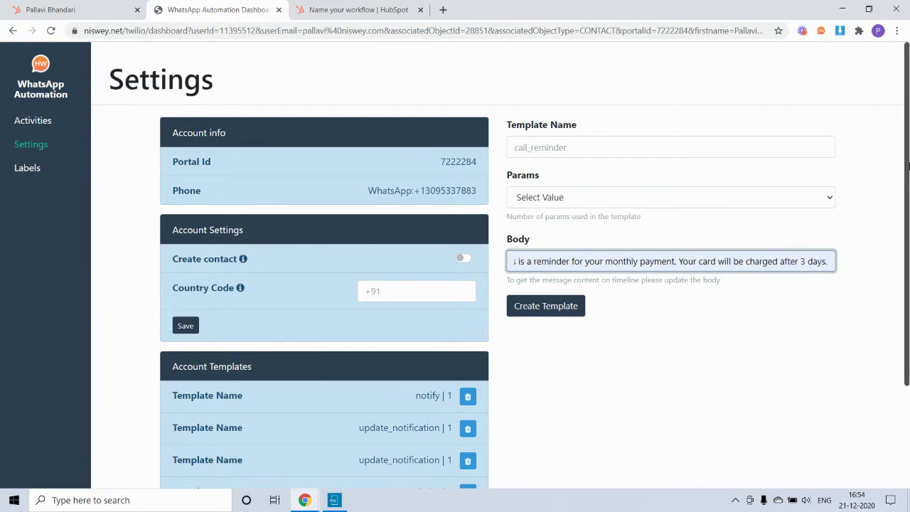
pyautogui.moveTo(640, 269); pyautogui.dragTo(363, 257)
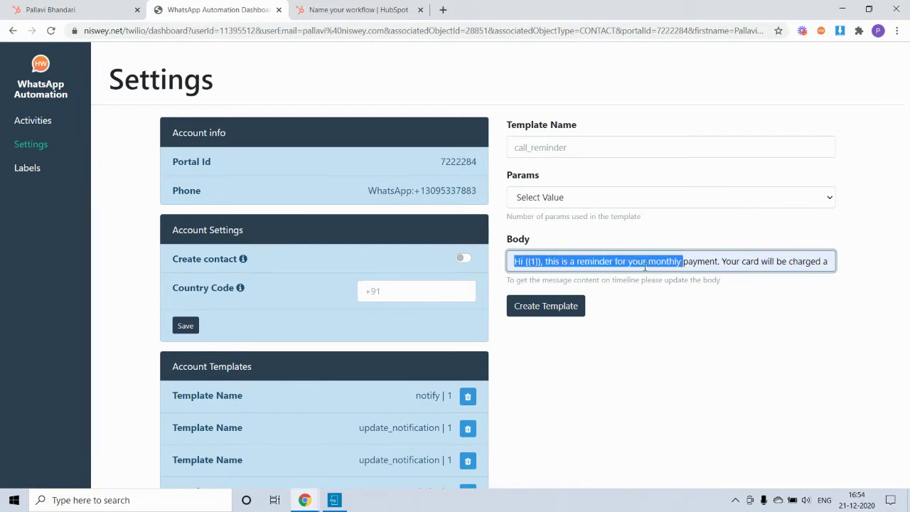
# Step: Name the template 'payemnt', give it 1 parameter, and create it
pyautogui.click(557, 154)
pyautogui.write('payemnt')
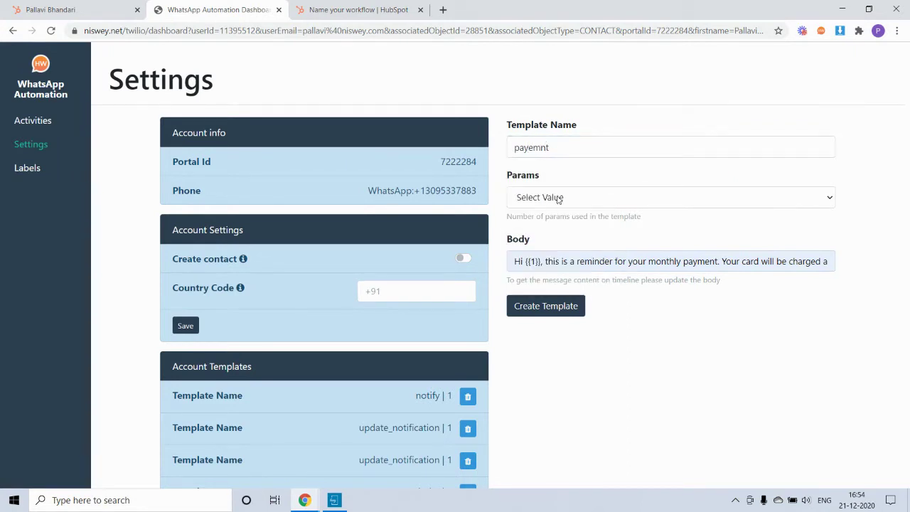
pyautogui.click(558, 199)
pyautogui.click(535, 227)
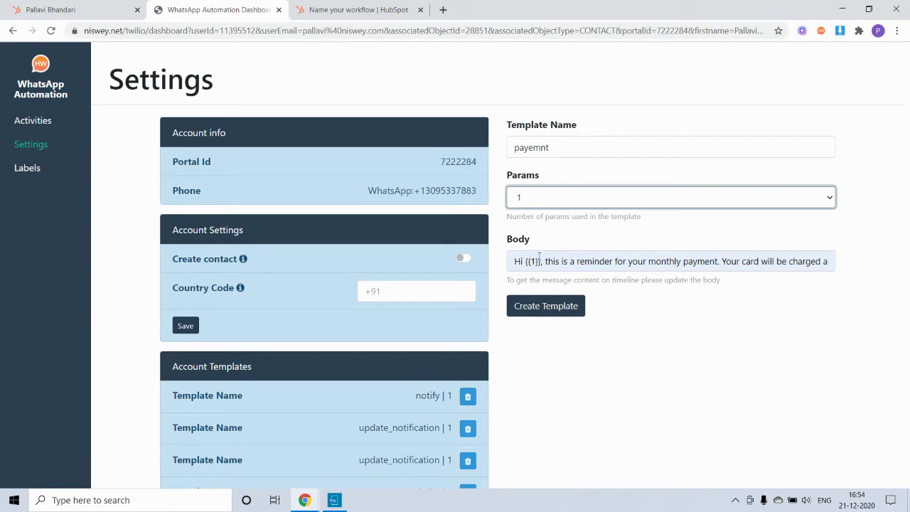
pyautogui.click(573, 308)
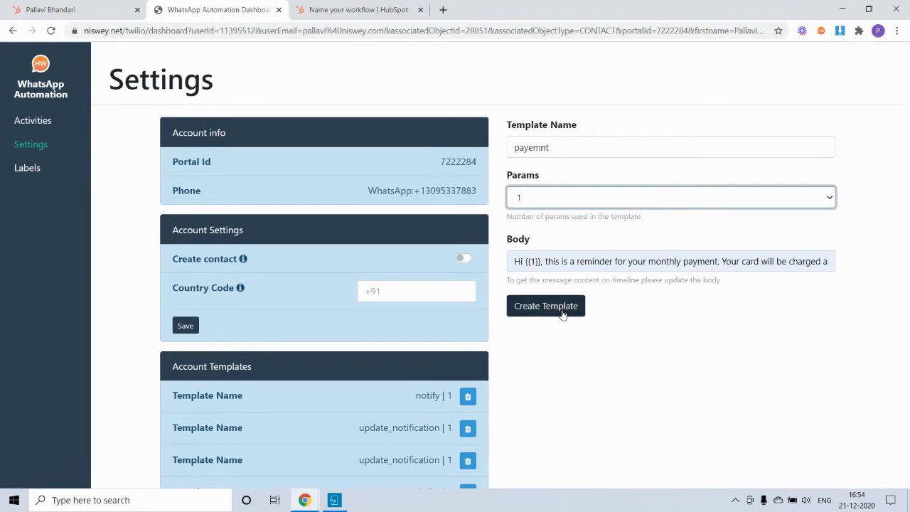
pyautogui.scroll(-2, 534, 382)
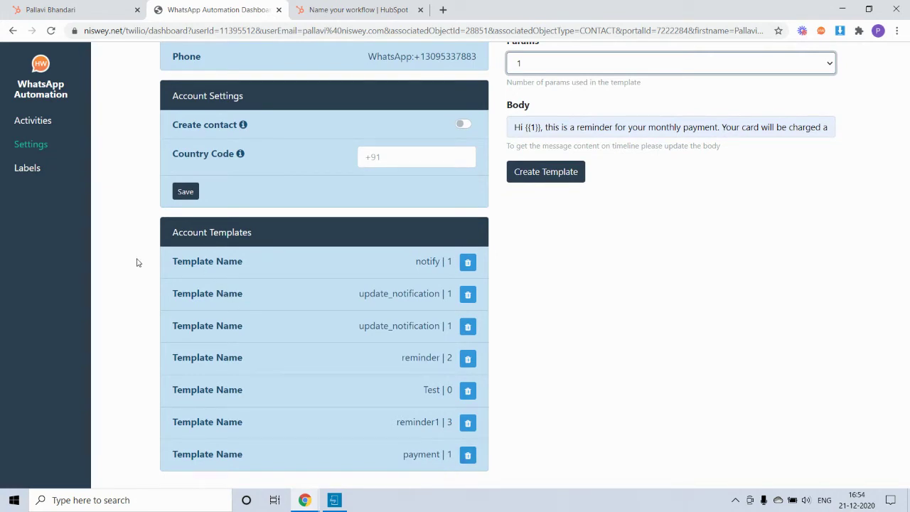
pyautogui.scroll(2, 136, 259)
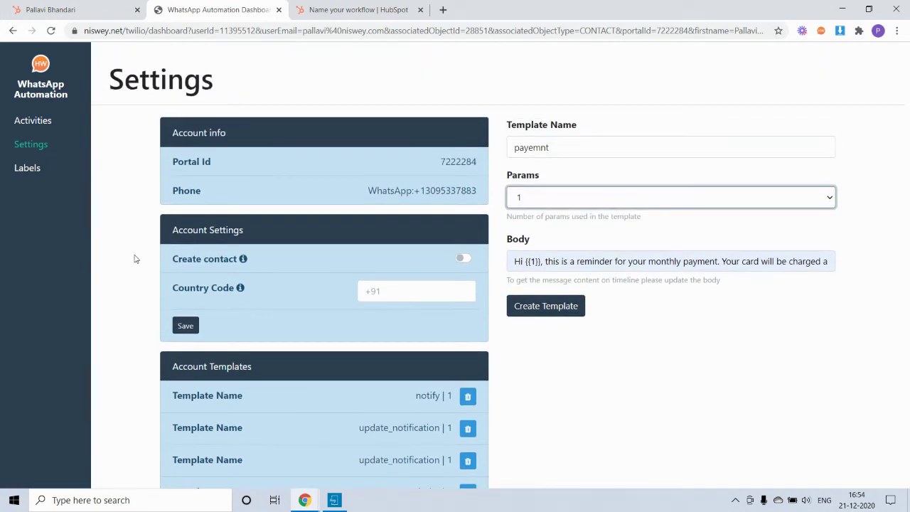
# Step: Center the new contact-based workflow on the Payment Due Date property
pyautogui.click(320, 7)
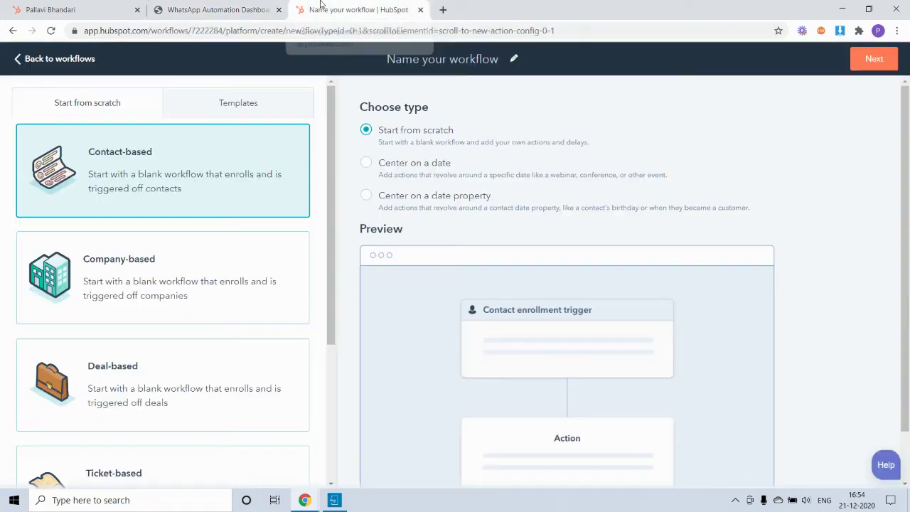
pyautogui.click(356, 201)
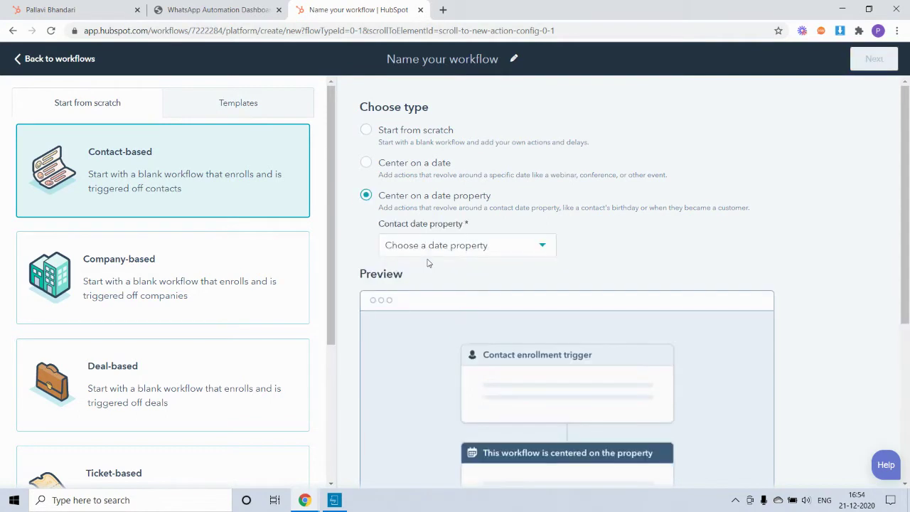
pyautogui.click(426, 243)
pyautogui.write('pay')
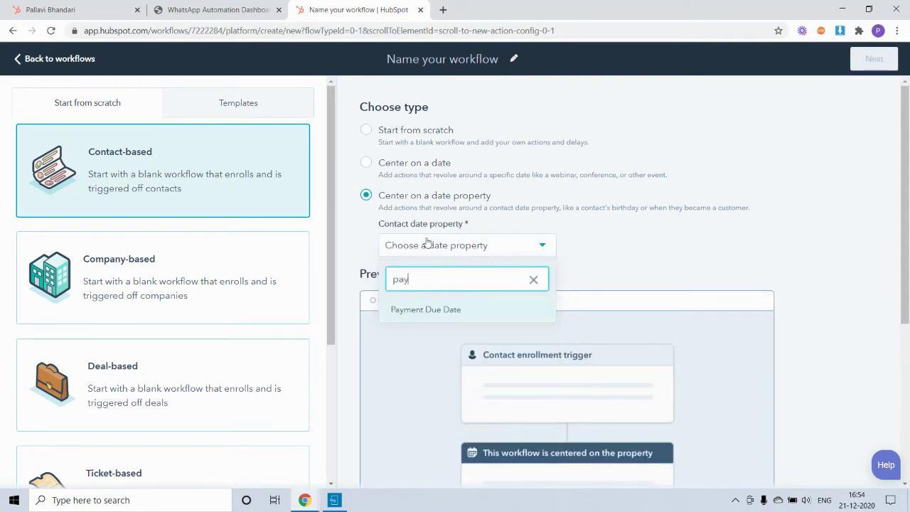
pyautogui.click(408, 318)
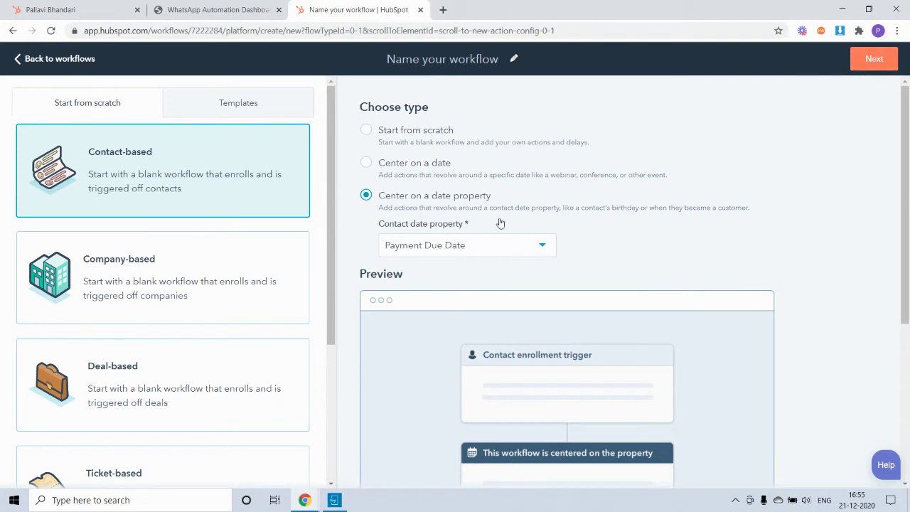
# Step: Create the workflow with an enrollment trigger of contact property Payment Due Date is known
pyautogui.click(867, 58)
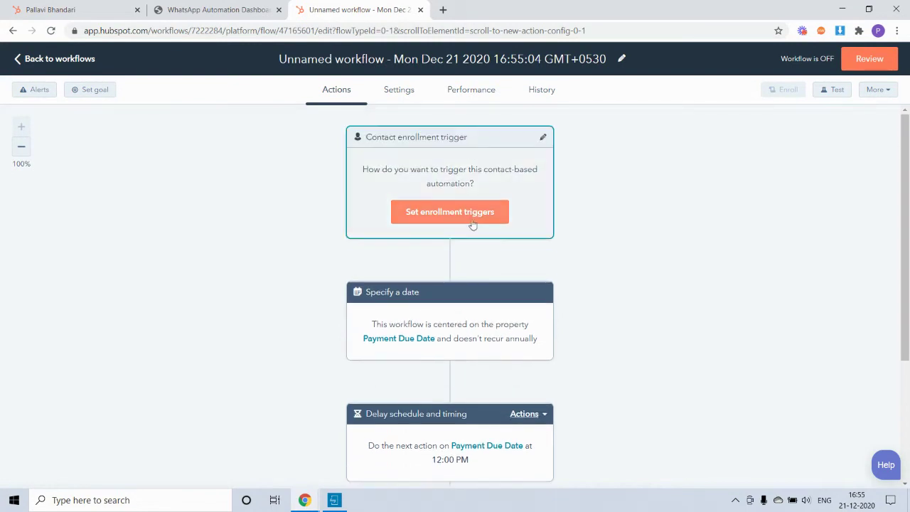
pyautogui.click(474, 219)
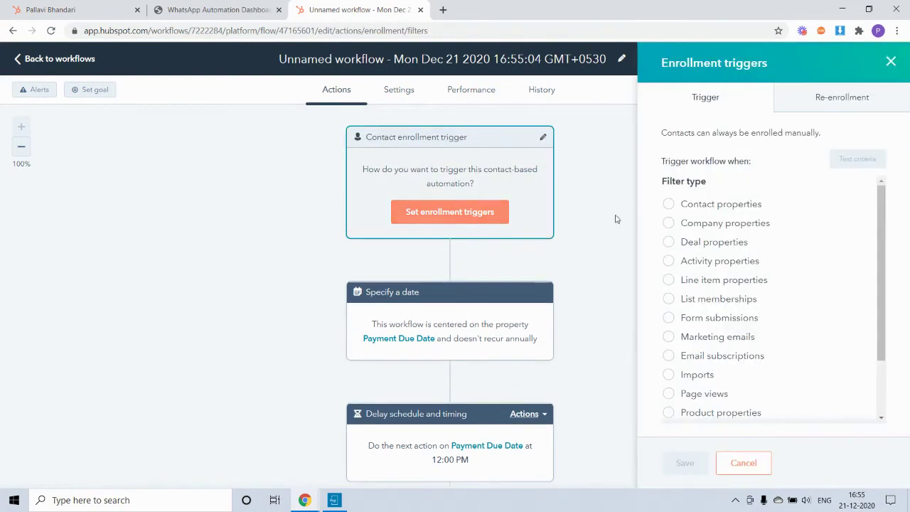
pyautogui.click(715, 205)
pyautogui.write('pay')
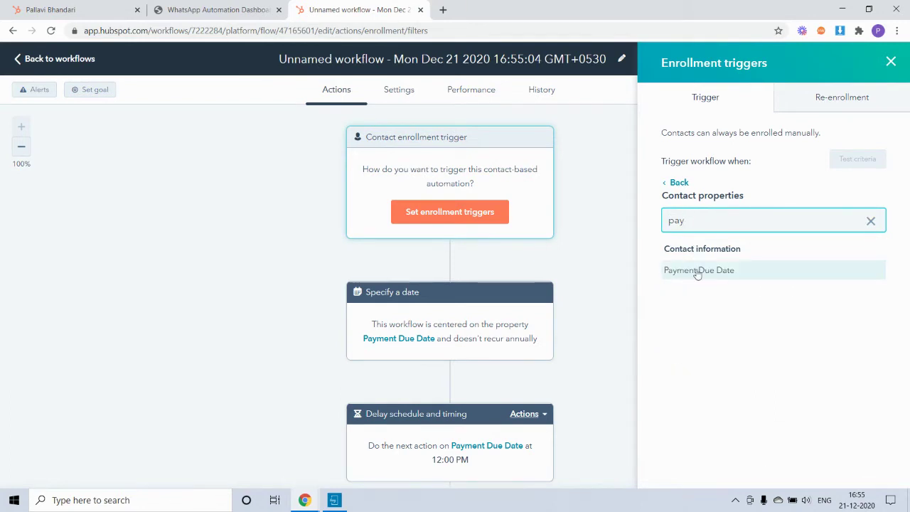
pyautogui.click(698, 275)
pyautogui.scroll(-1, 703, 279)
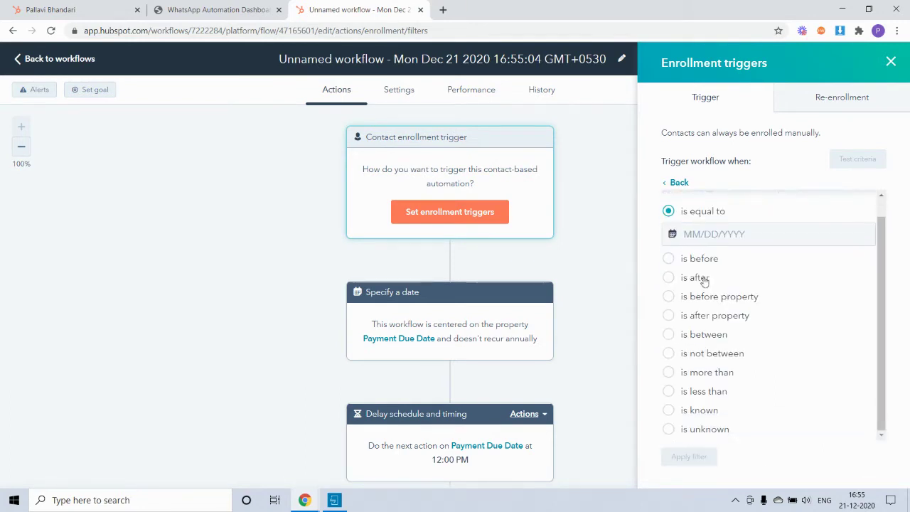
pyautogui.click(671, 412)
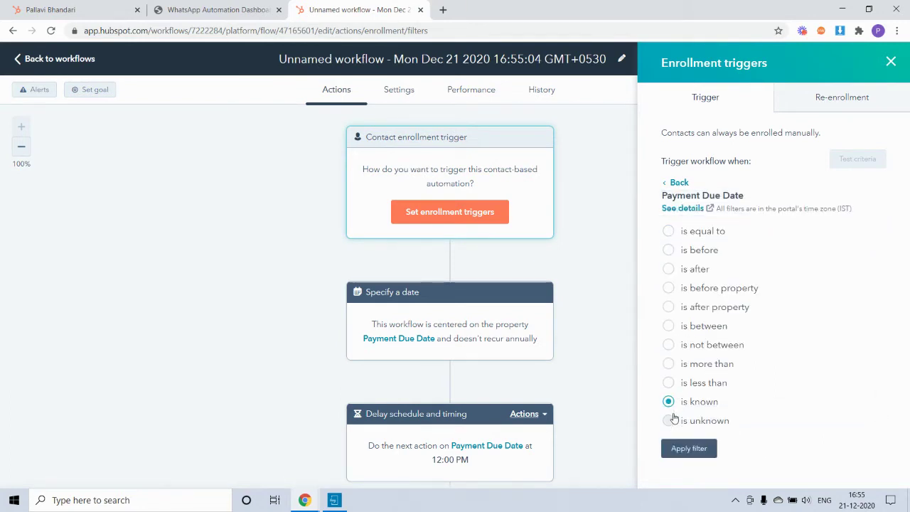
pyautogui.click(674, 449)
pyautogui.click(685, 463)
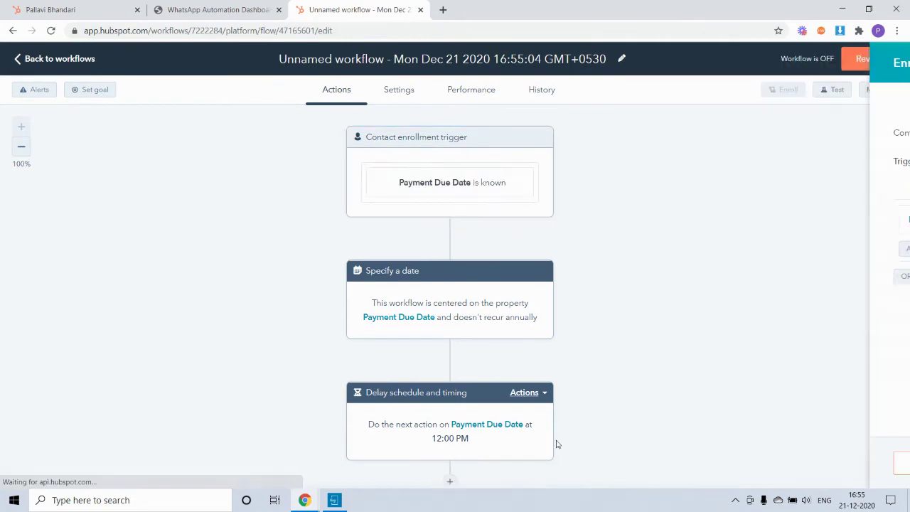
# Step: Set the delay to 3 days before Payment Due Date at 5:00 PM and save it
pyautogui.scroll(-1, 488, 319)
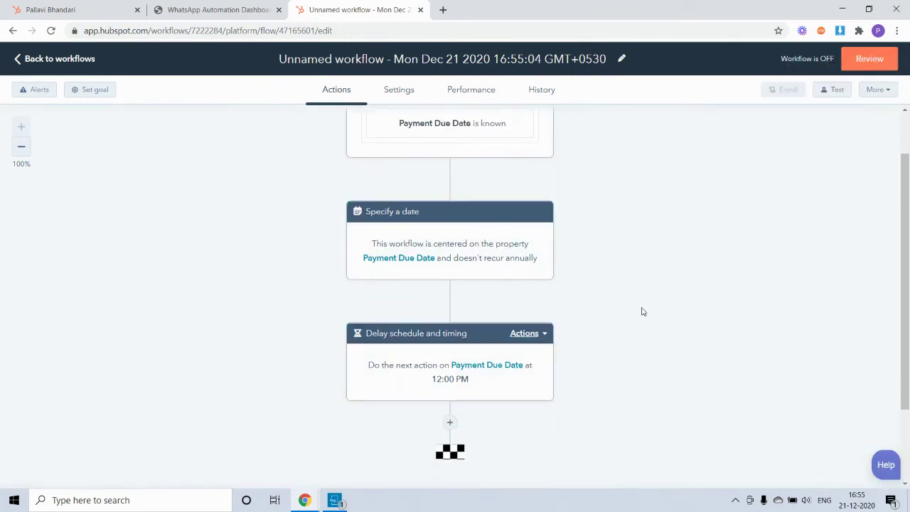
pyautogui.click(440, 340)
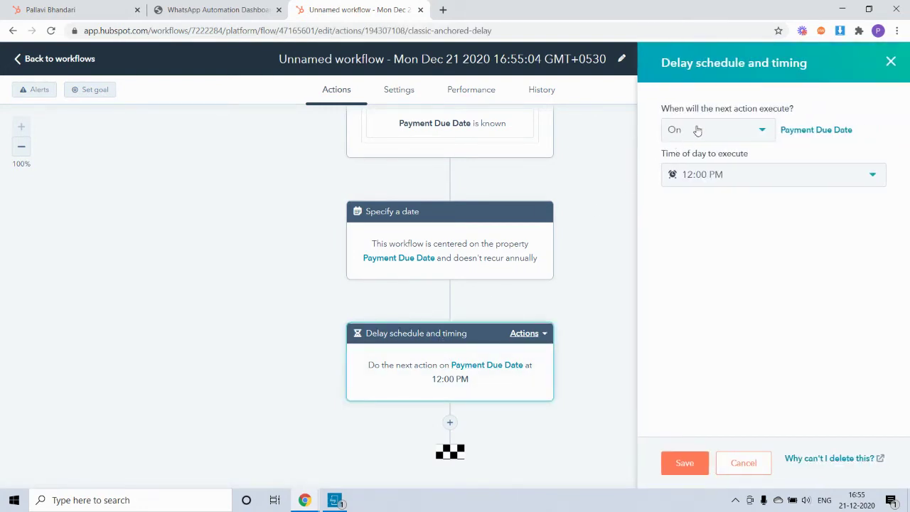
pyautogui.click(697, 130)
pyautogui.click(686, 162)
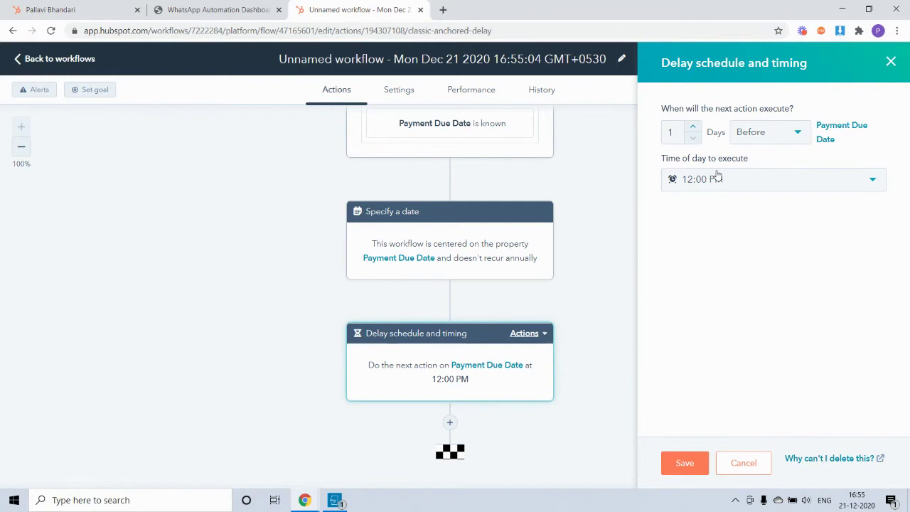
pyautogui.click(762, 184)
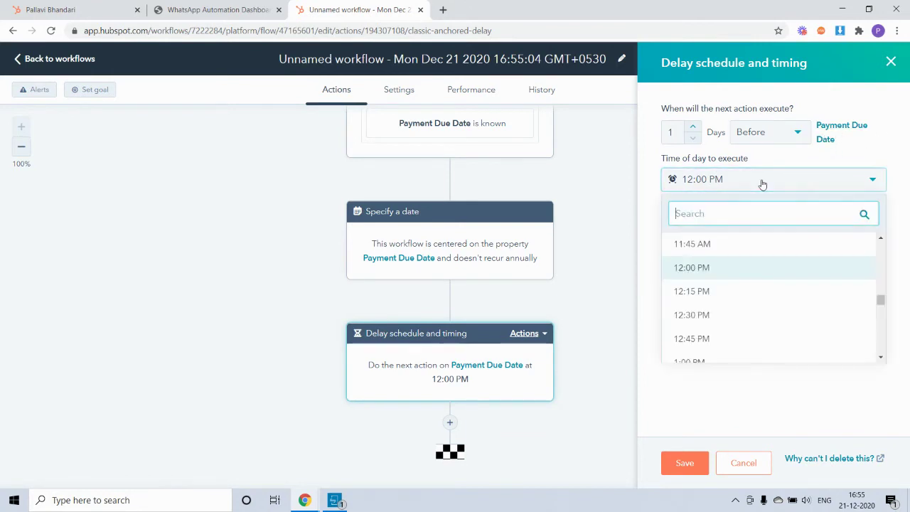
pyautogui.scroll(-5, 700, 327)
pyautogui.scroll(-2, 699, 328)
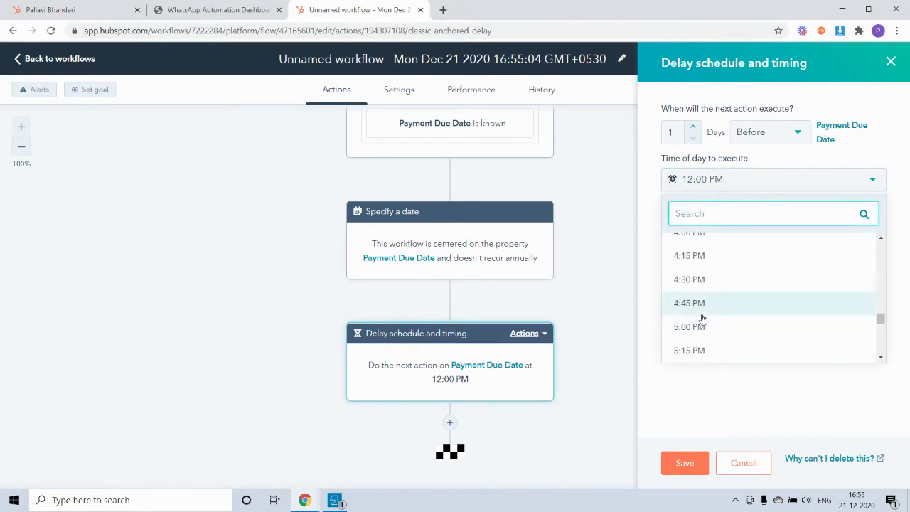
pyautogui.click(700, 324)
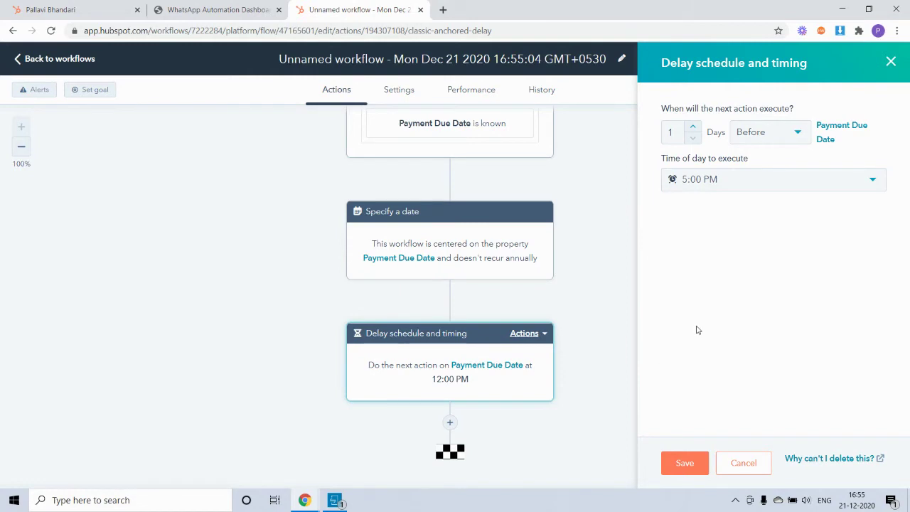
pyautogui.click(692, 126)
pyautogui.click(692, 126)
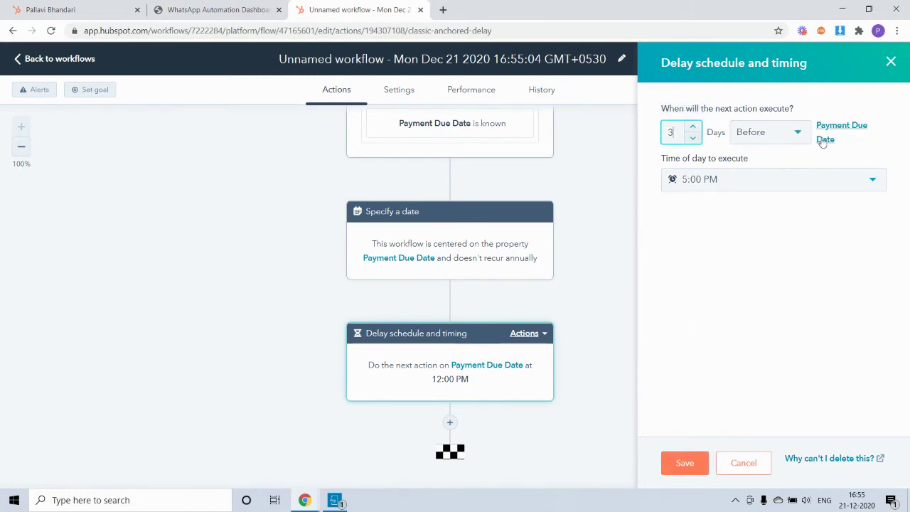
pyautogui.click(687, 463)
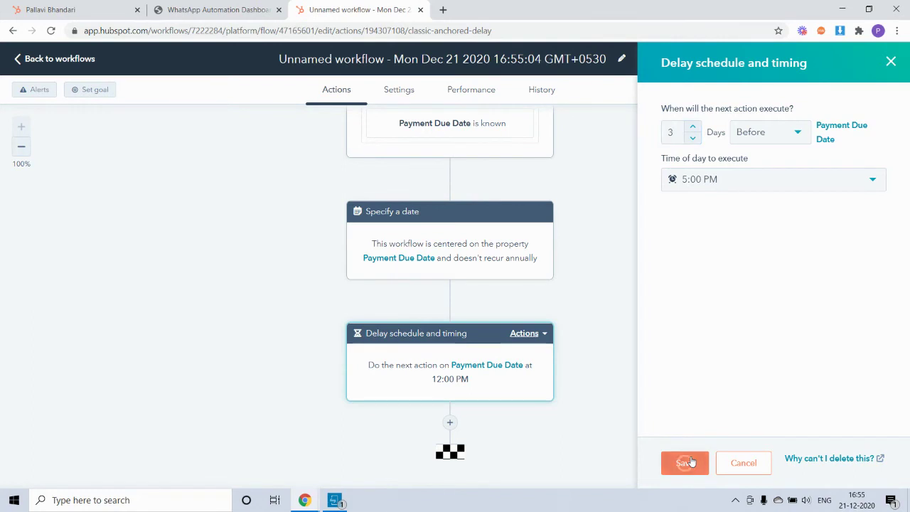
pyautogui.scroll(-1, 526, 384)
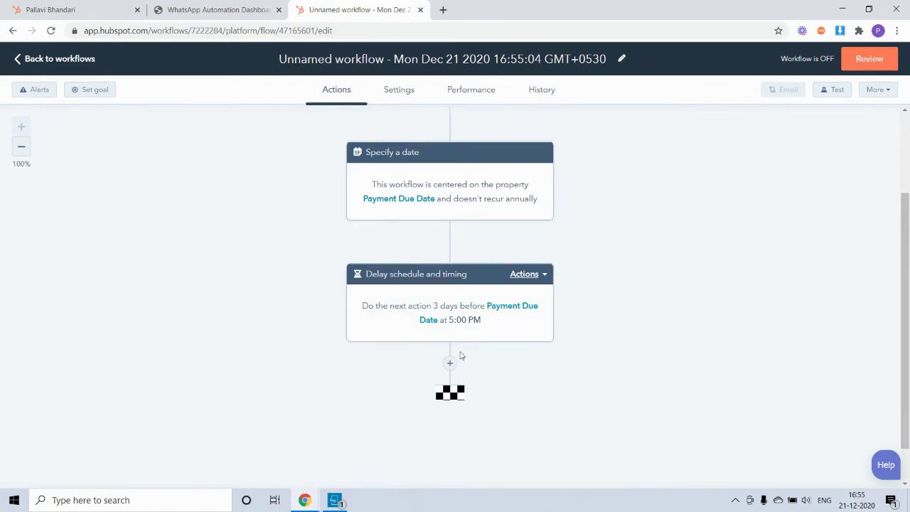
# Step: Add a Send WhatsApp Message step after the delay using the payment | 1 template
pyautogui.click(450, 363)
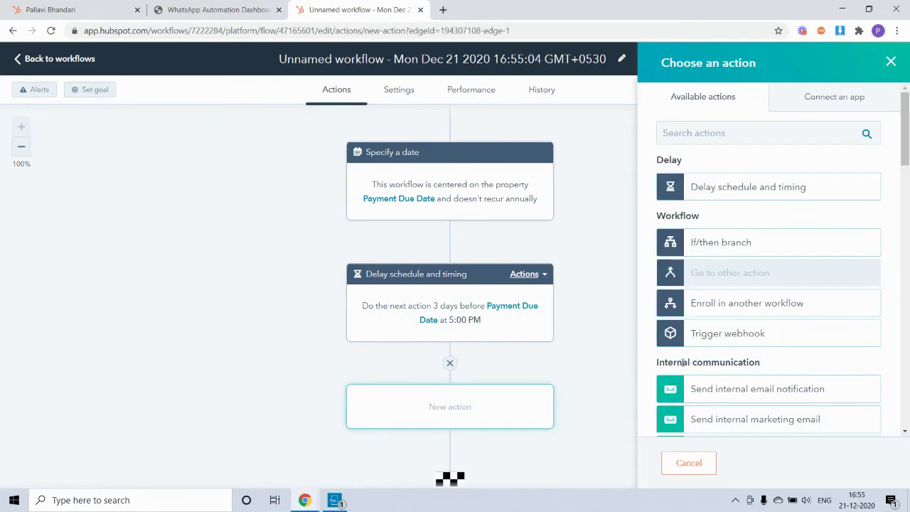
pyautogui.scroll(-10, 681, 362)
pyautogui.scroll(-5, 681, 362)
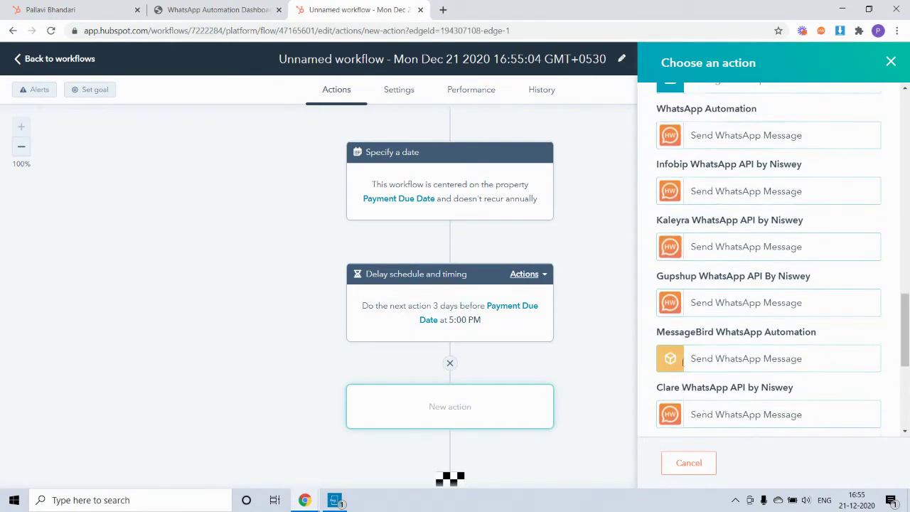
pyautogui.scroll(3, 660, 352)
pyautogui.click(795, 344)
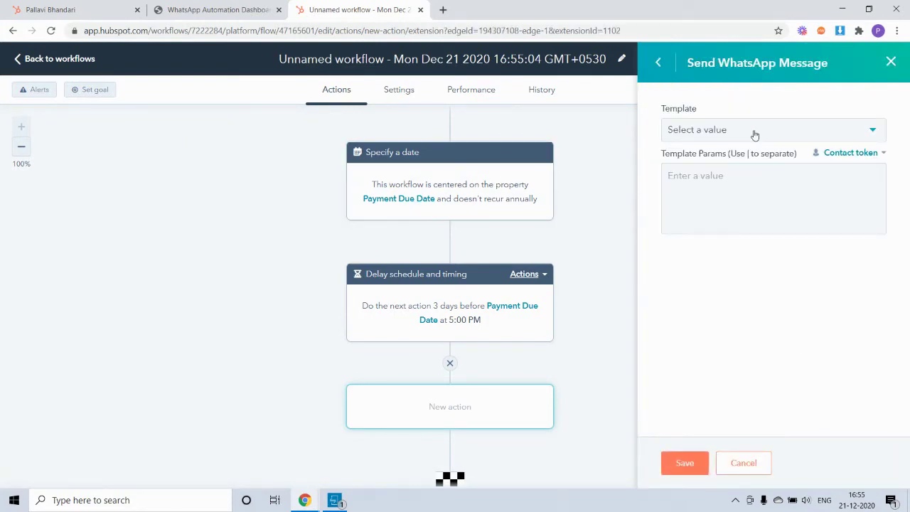
pyautogui.click(755, 132)
pyautogui.scroll(-1, 737, 228)
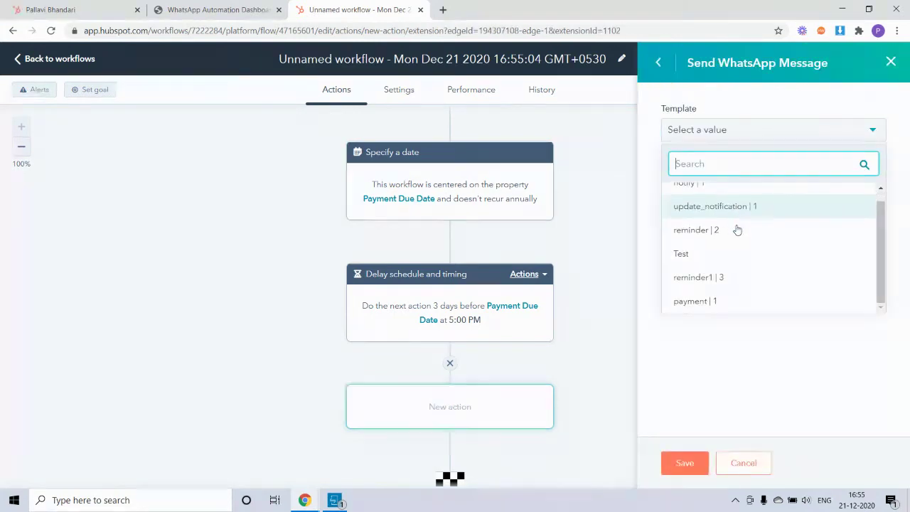
pyautogui.click(715, 304)
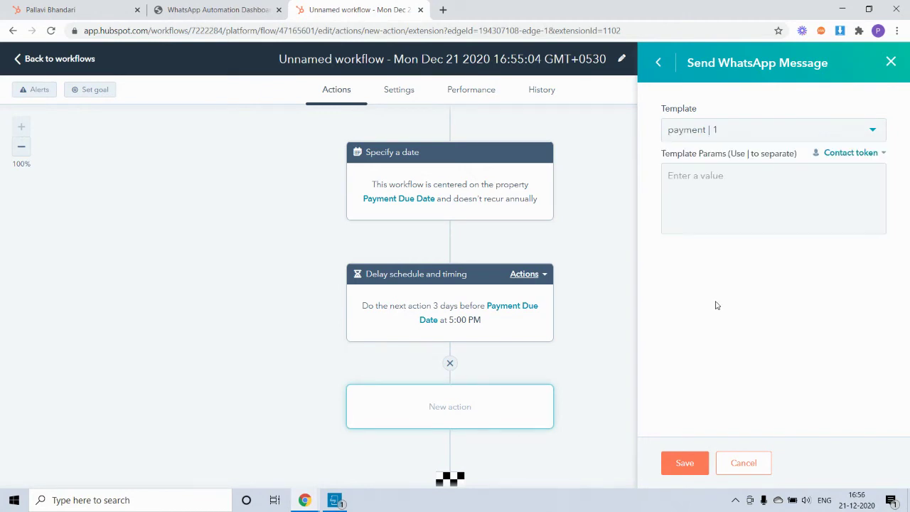
# Step: Fill the template parameter with the contact's First name token and save the step
pyautogui.click(741, 192)
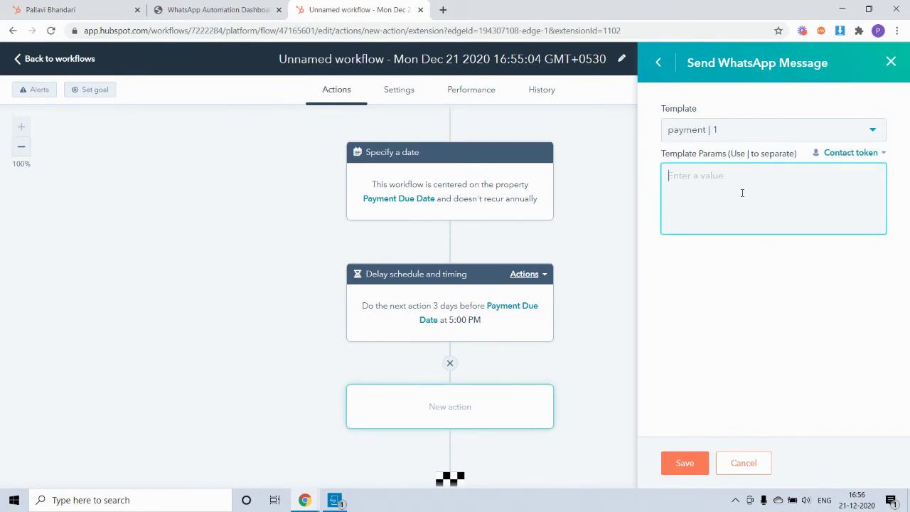
pyautogui.click(865, 159)
pyautogui.write('frs')
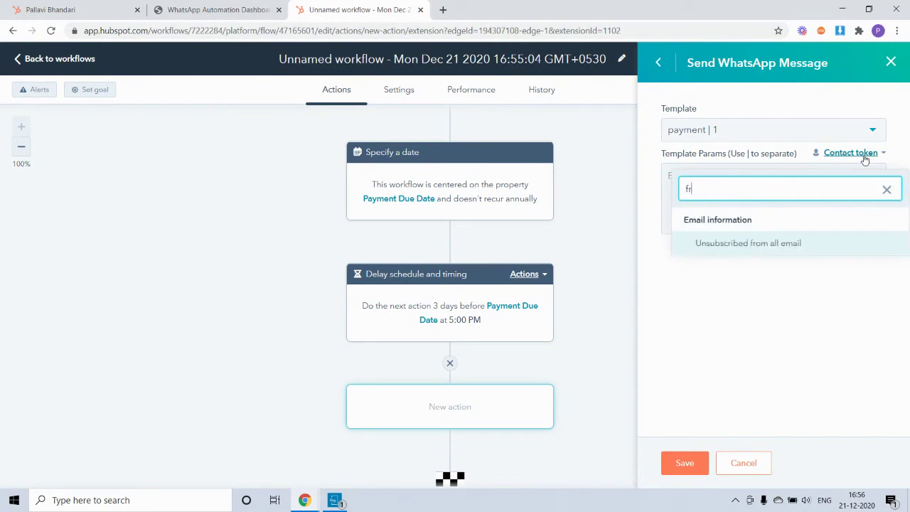
pyautogui.press('BackSpace')
pyautogui.press('BackSpace')
pyautogui.write('irst')
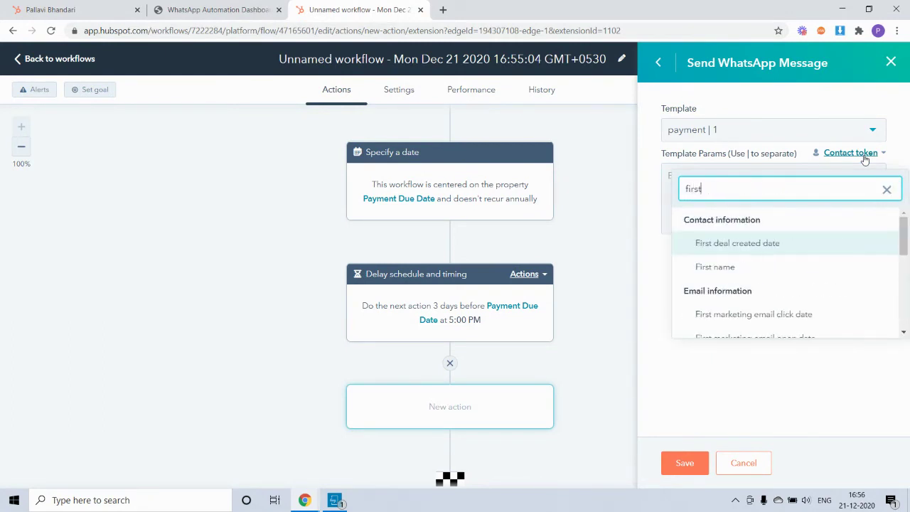
pyautogui.click(694, 273)
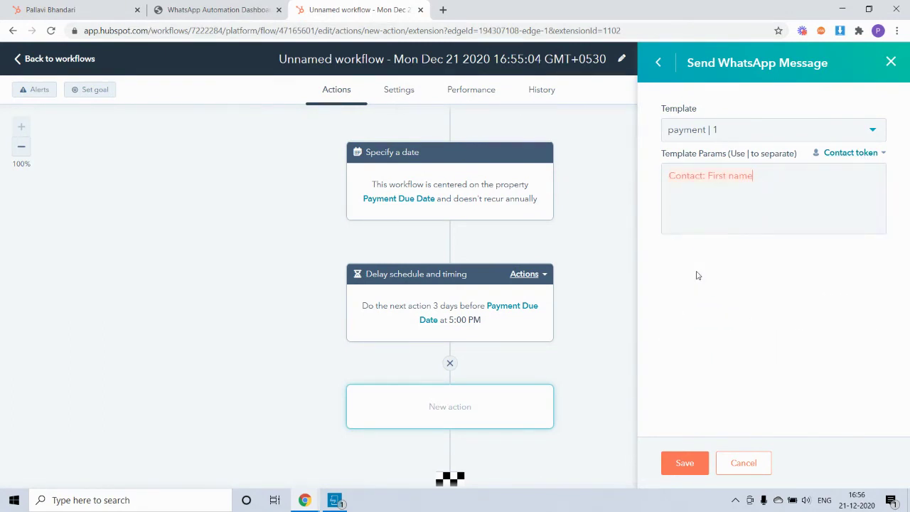
pyautogui.click(213, 8)
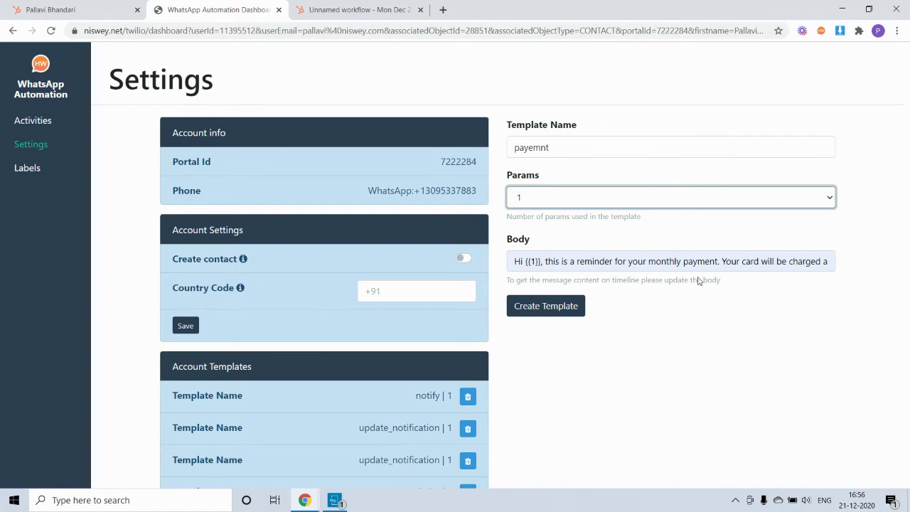
pyautogui.click(322, 9)
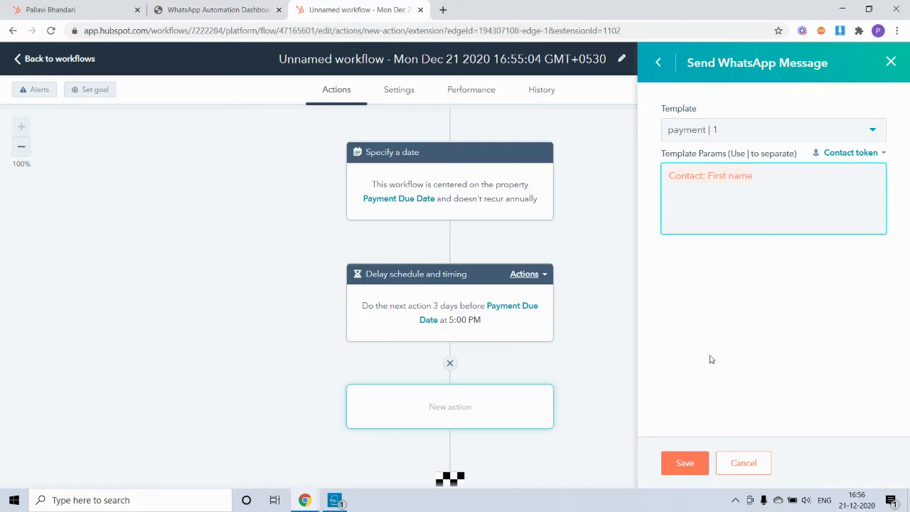
pyautogui.click(684, 463)
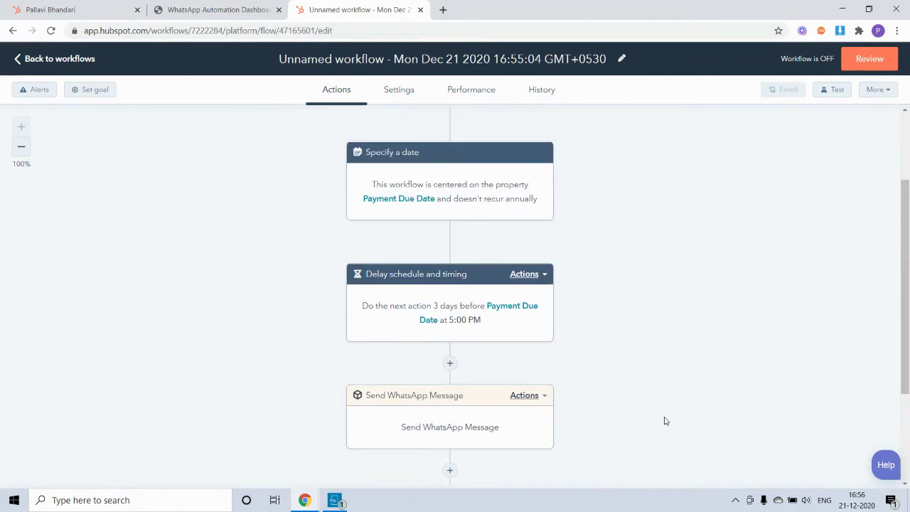
# Step: Review the Unnamed workflow and turn it on
pyautogui.scroll(2, 665, 421)
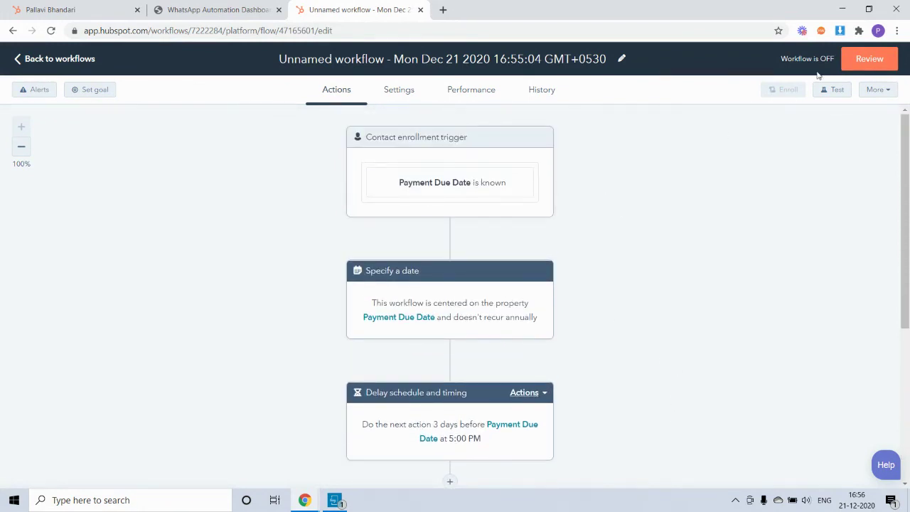
pyautogui.click(861, 64)
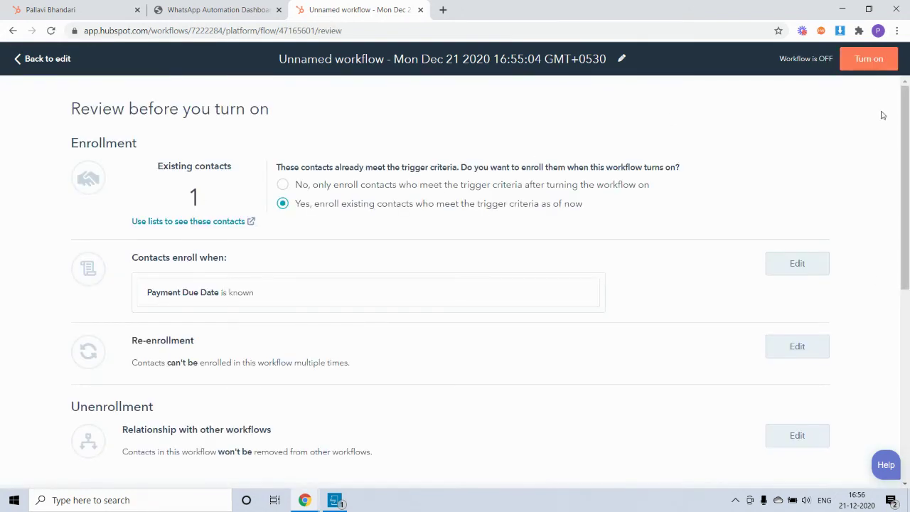
pyautogui.click(862, 62)
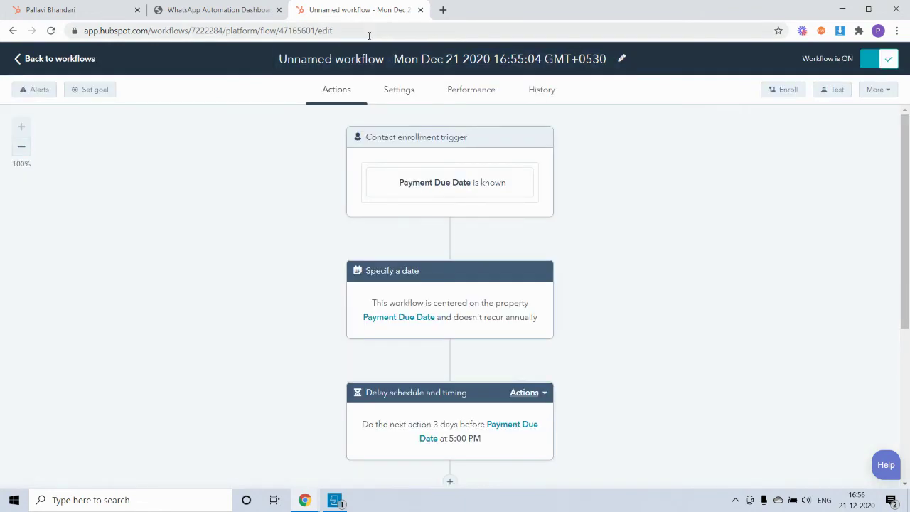
# Step: Confirm the WhatsApp payment reminder reached the phone, then return to the contact's record
pyautogui.click(59, 6)
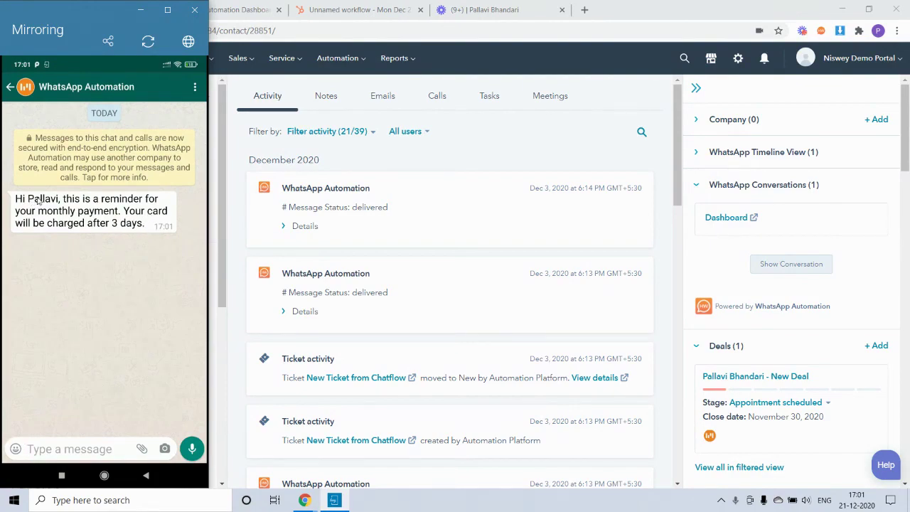
pyautogui.click(141, 11)
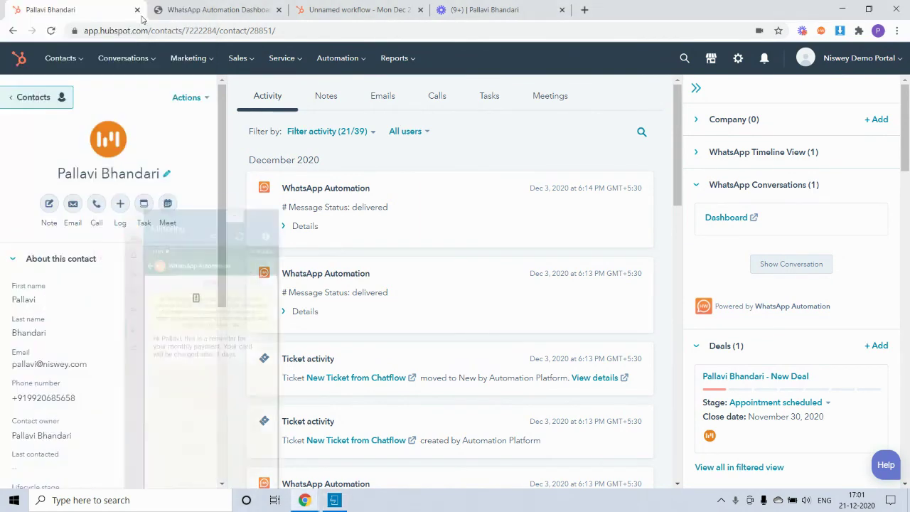